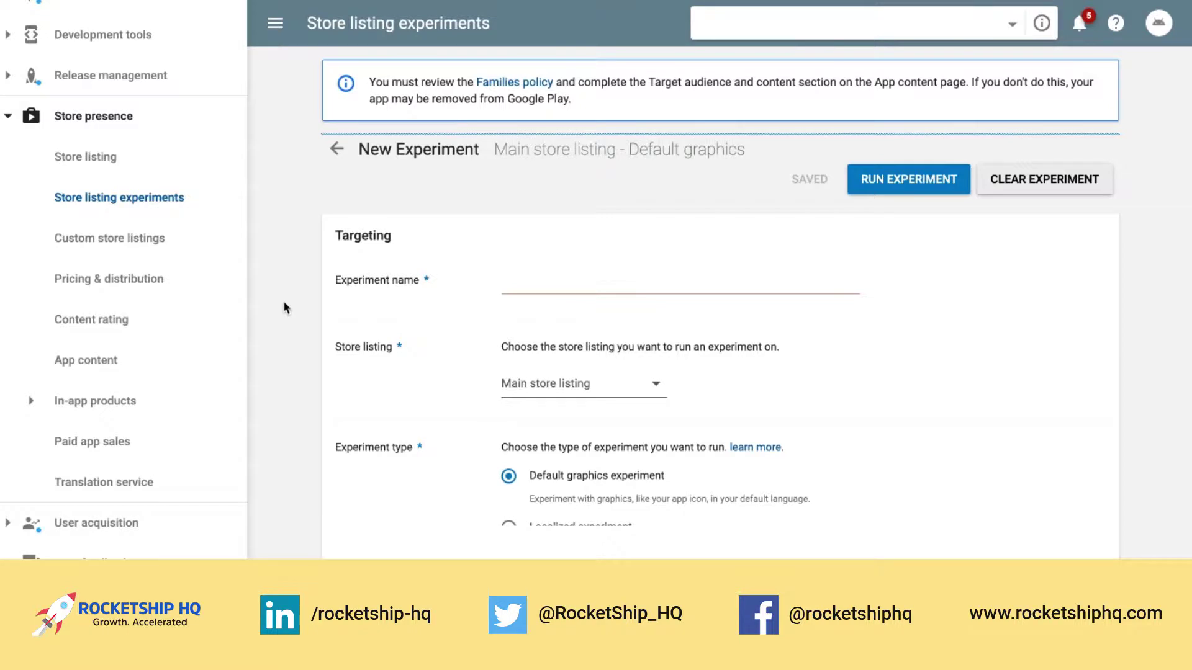
Go back to the Store listing experiments list and highlight the A/B test explanation line.
scroll(105, 180, "up", 3)
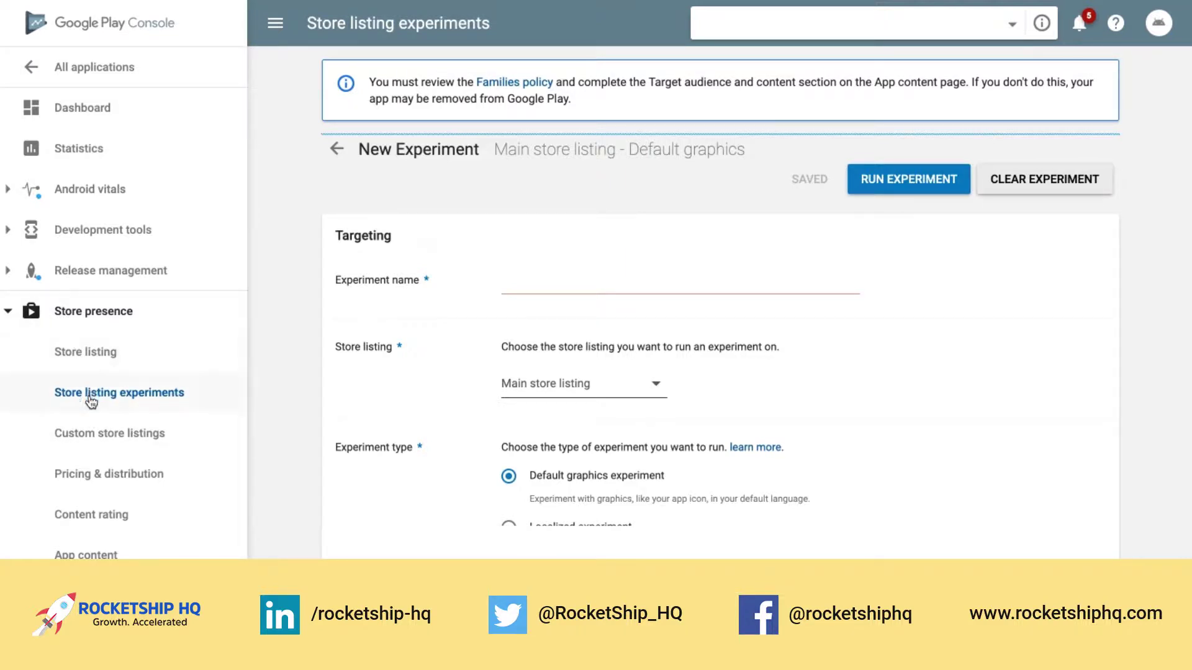
left_click(335, 150)
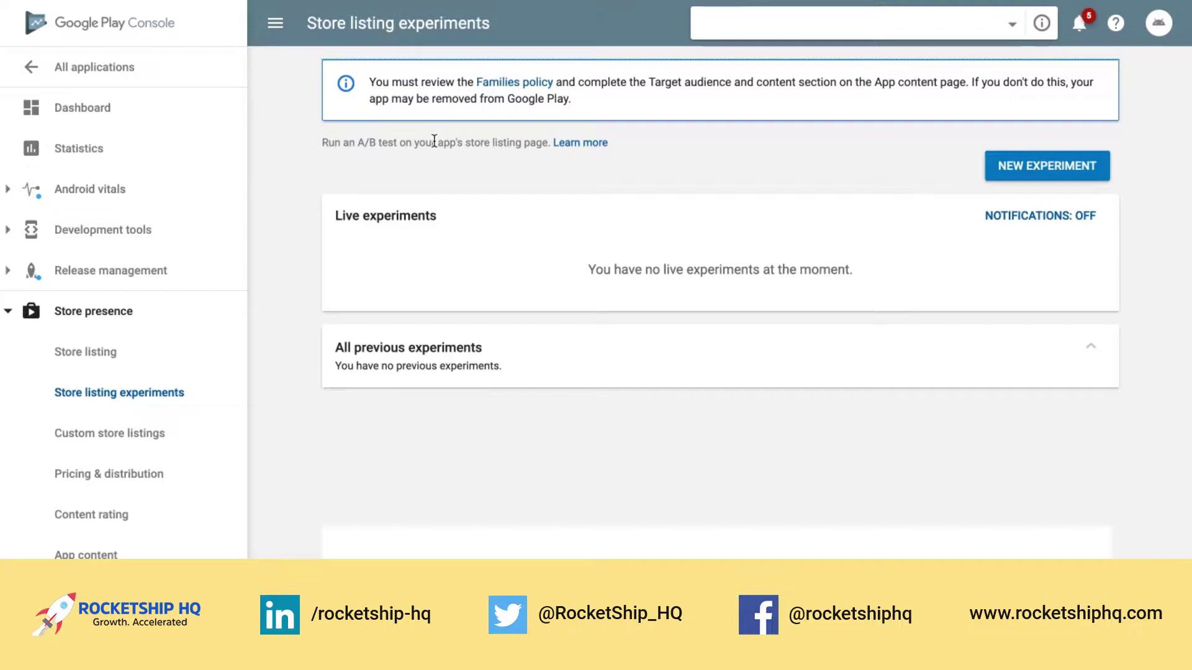
left_click_drag(324, 144, 659, 154)
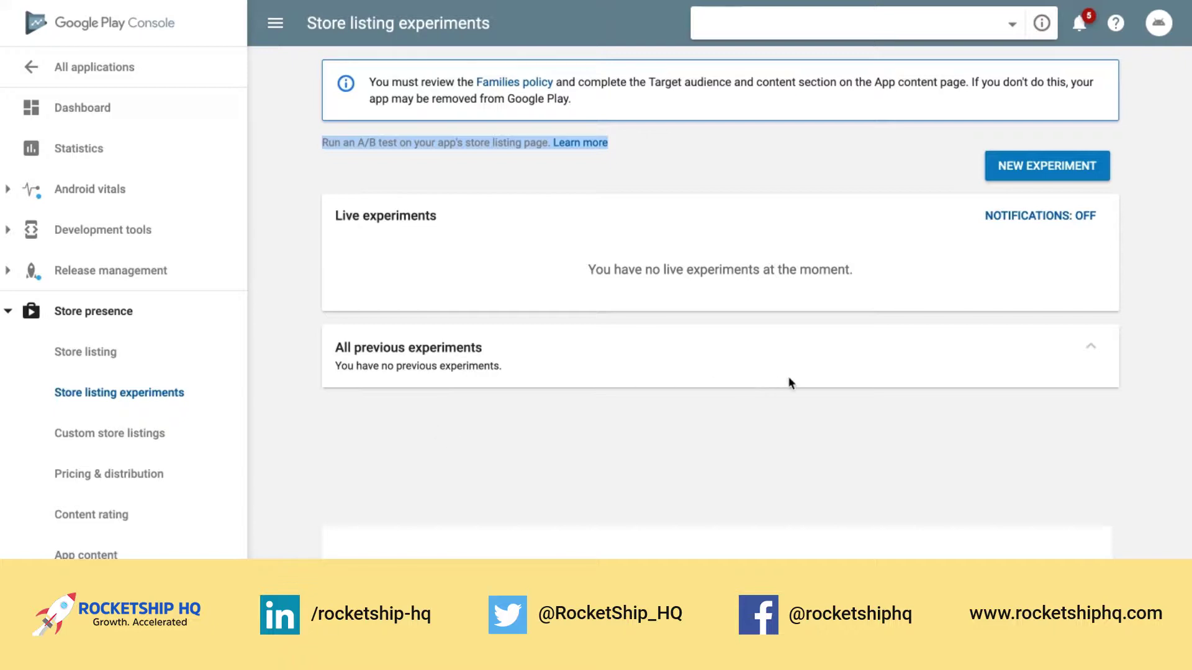
Create a new store listing experiment named 'test' and review the rest of its form.
left_click(1033, 171)
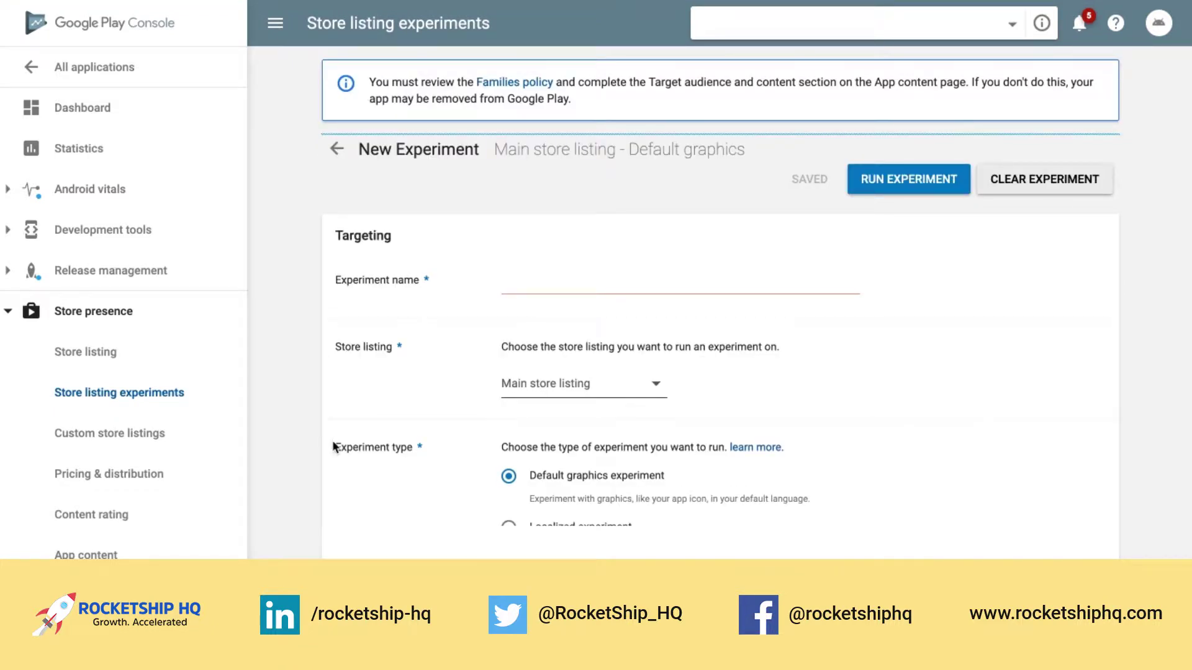
scroll(333, 445, "down", 3)
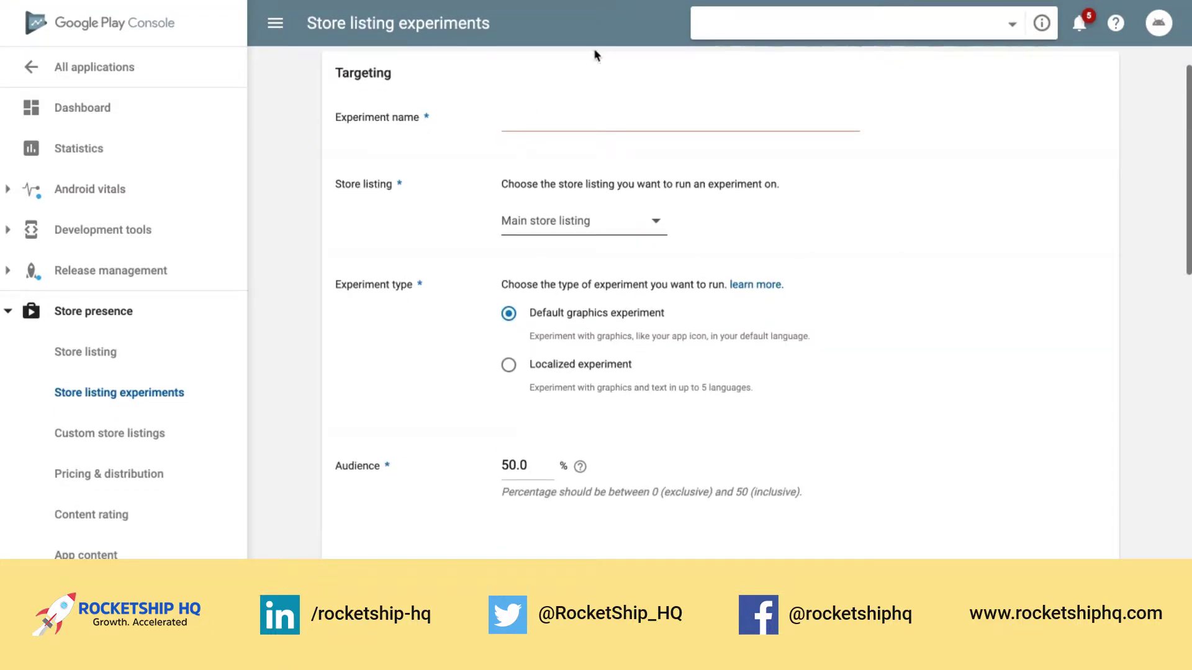
left_click(558, 108)
type("test")
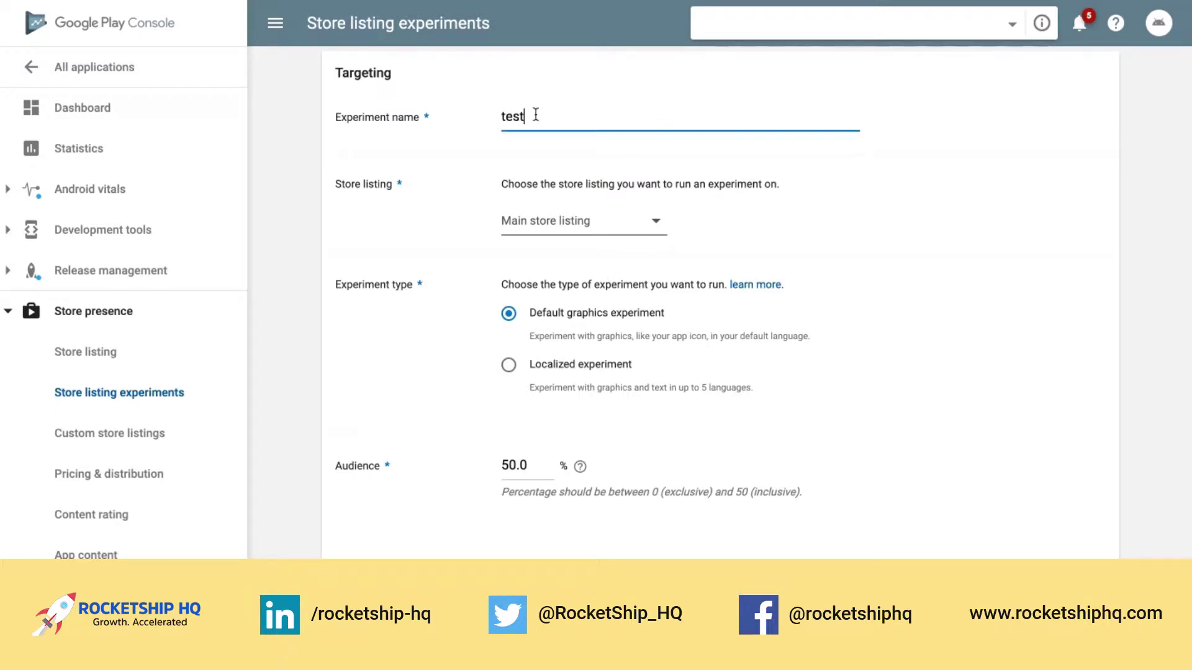
left_click(355, 357)
scroll(351, 410, "down", 2)
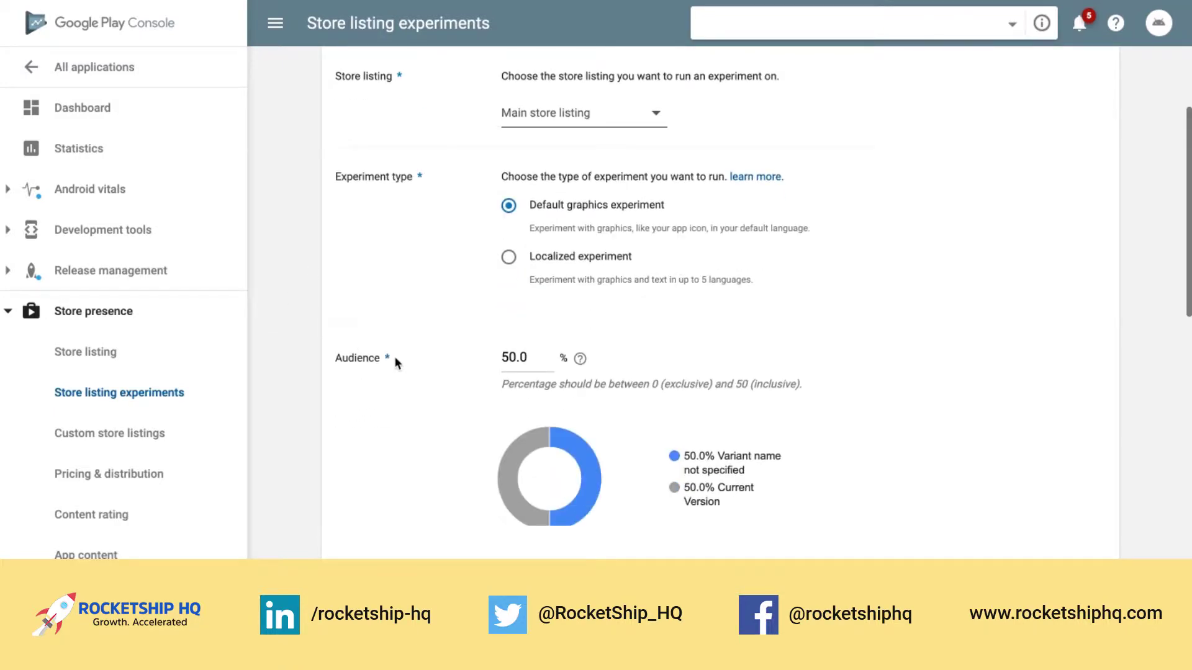
scroll(395, 360, "down", 2)
scroll(396, 363, "down", 4)
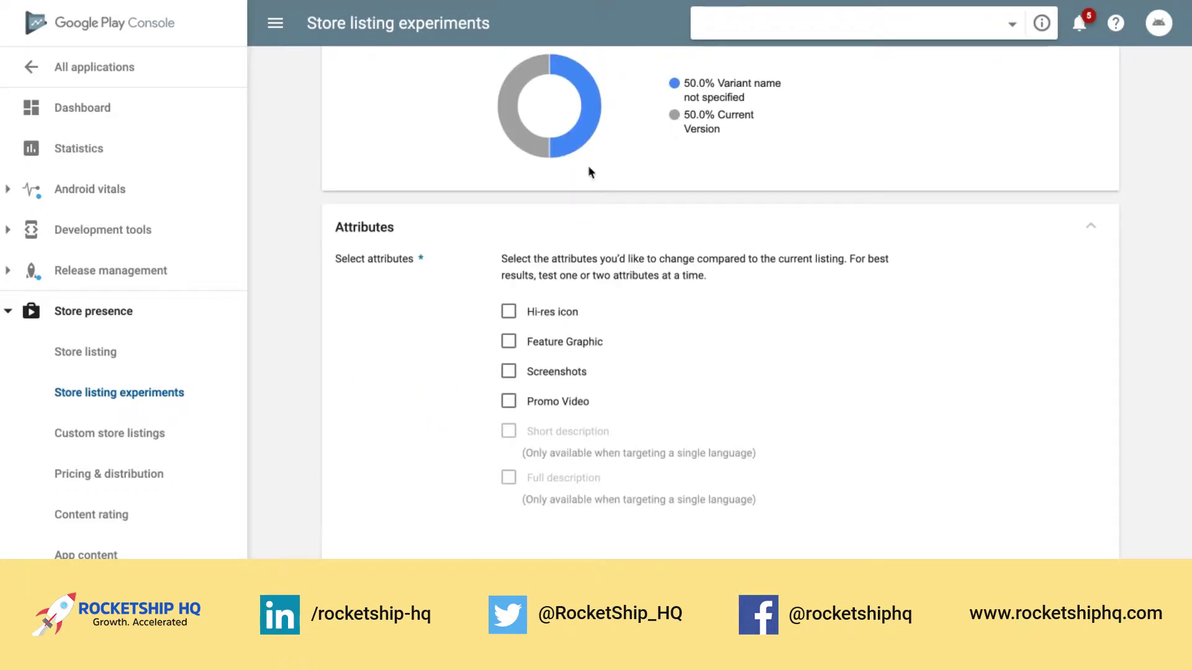
scroll(359, 397, "down", 3)
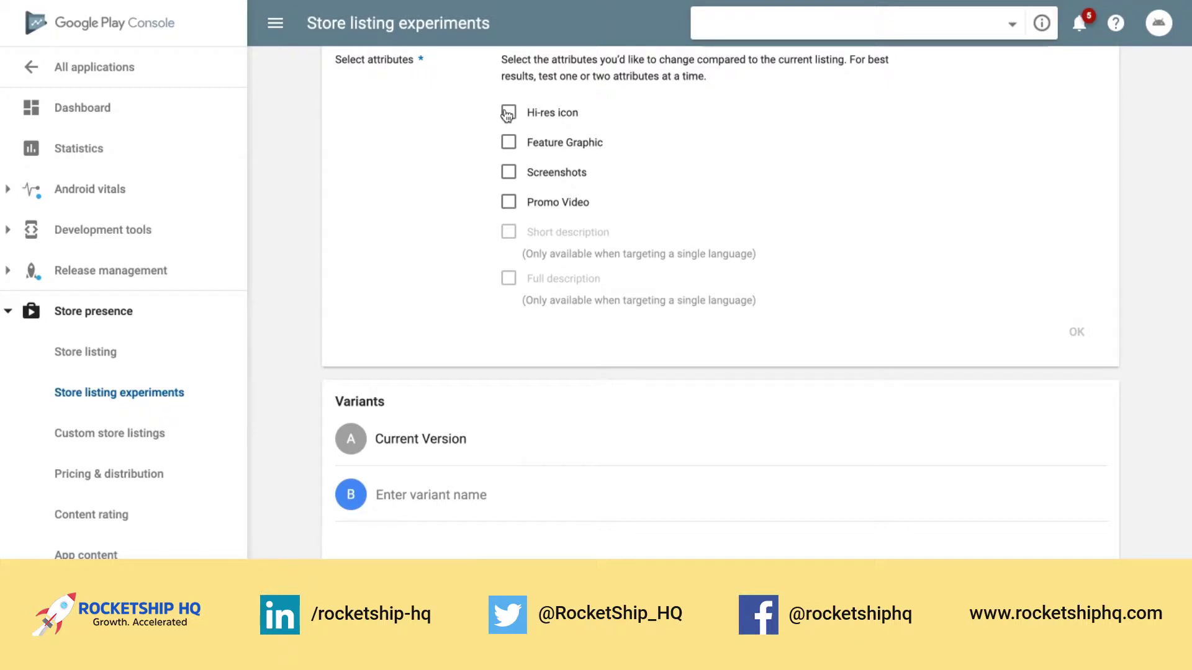
scroll(507, 114, "up", 1)
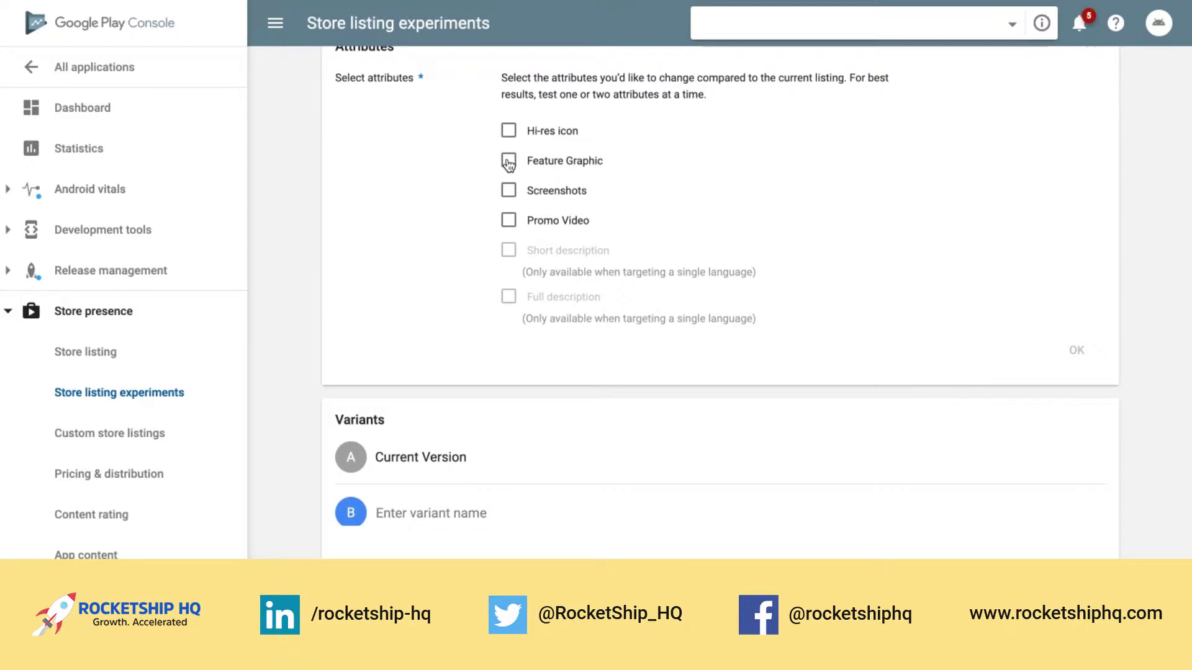
scroll(390, 229, "down", 1)
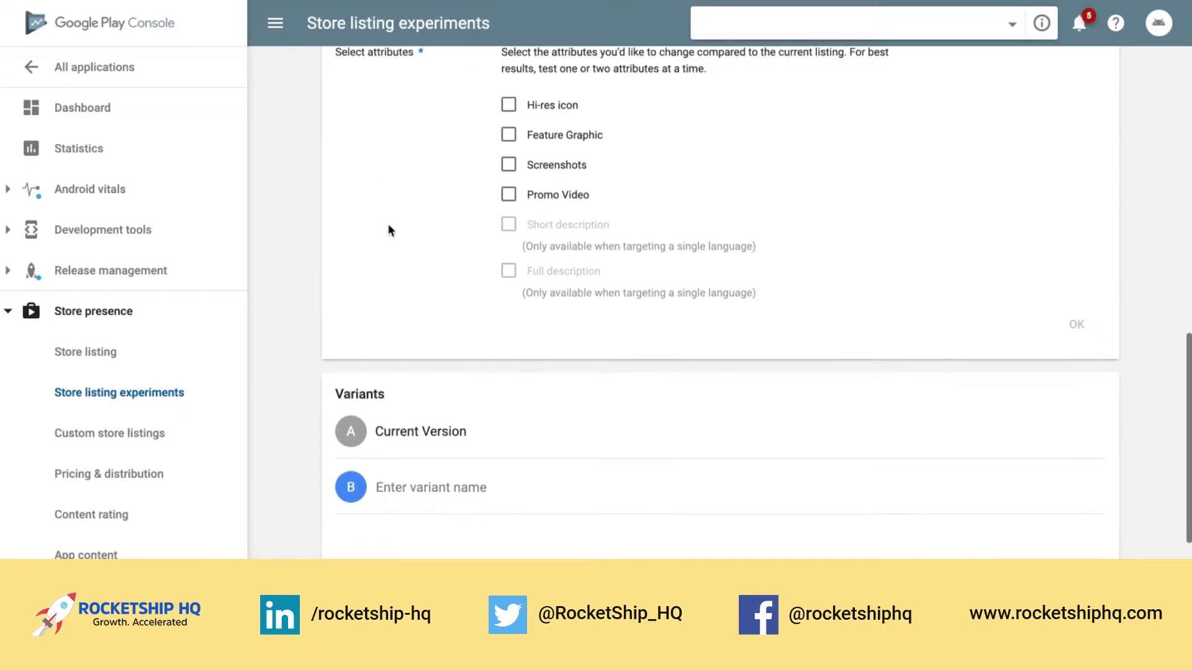
scroll(390, 231, "down", 3)
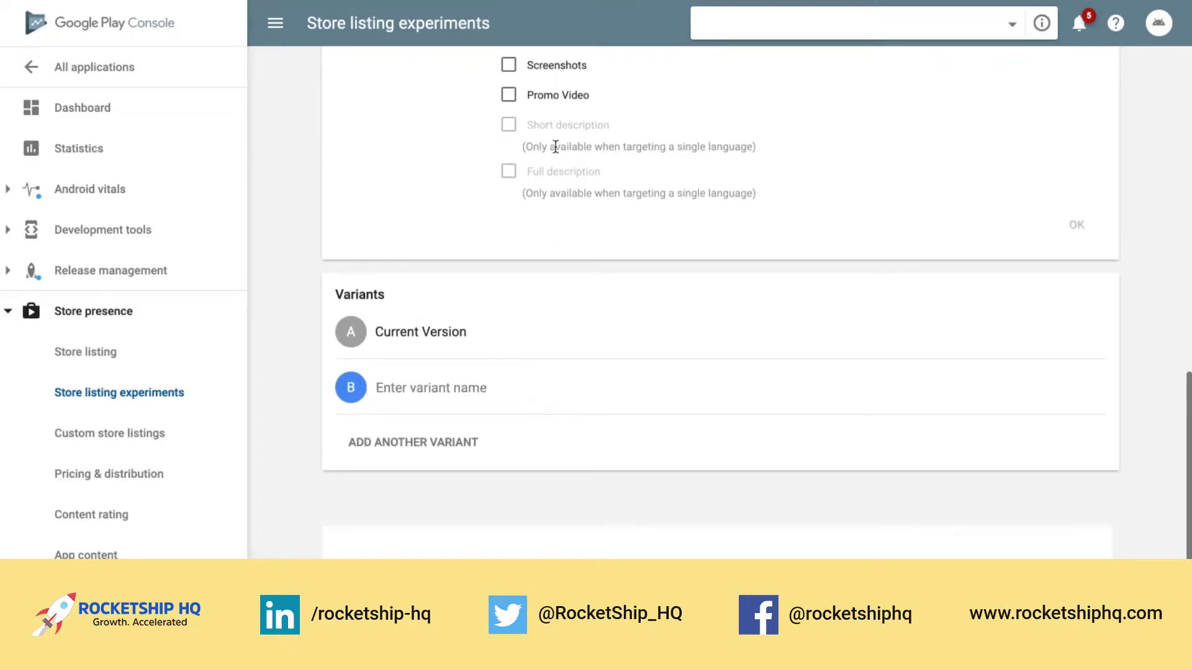
scroll(552, 147, "up", 5)
scroll(521, 152, "down", 5)
scroll(549, 124, "up", 1)
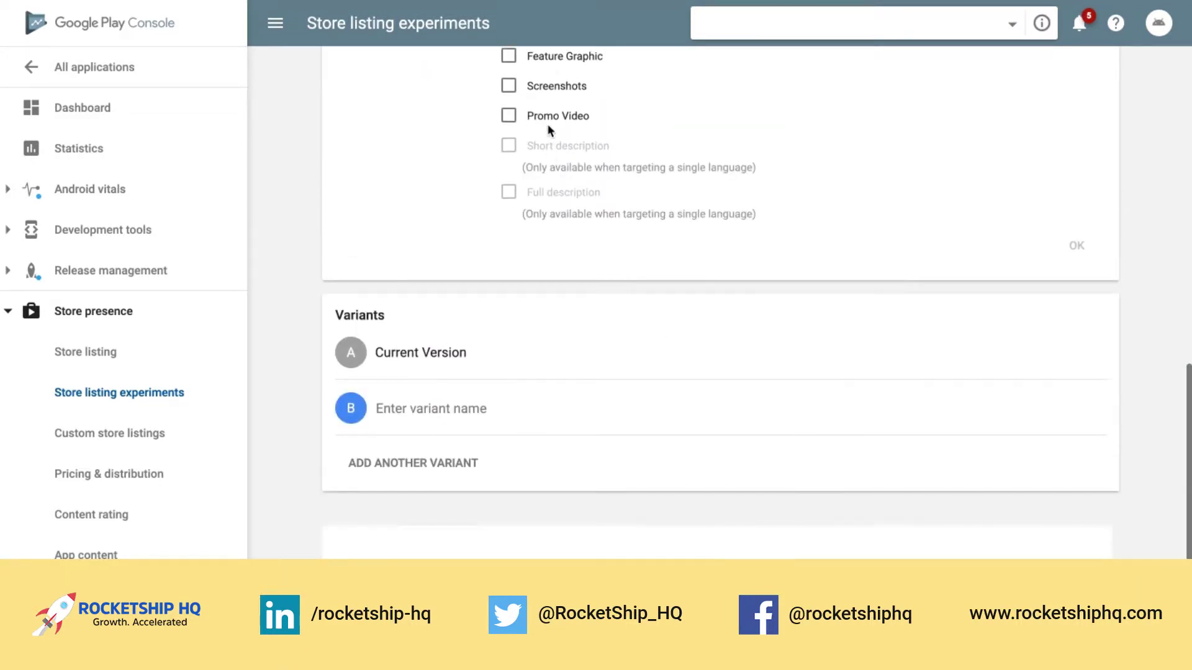
scroll(549, 128, "up", 5)
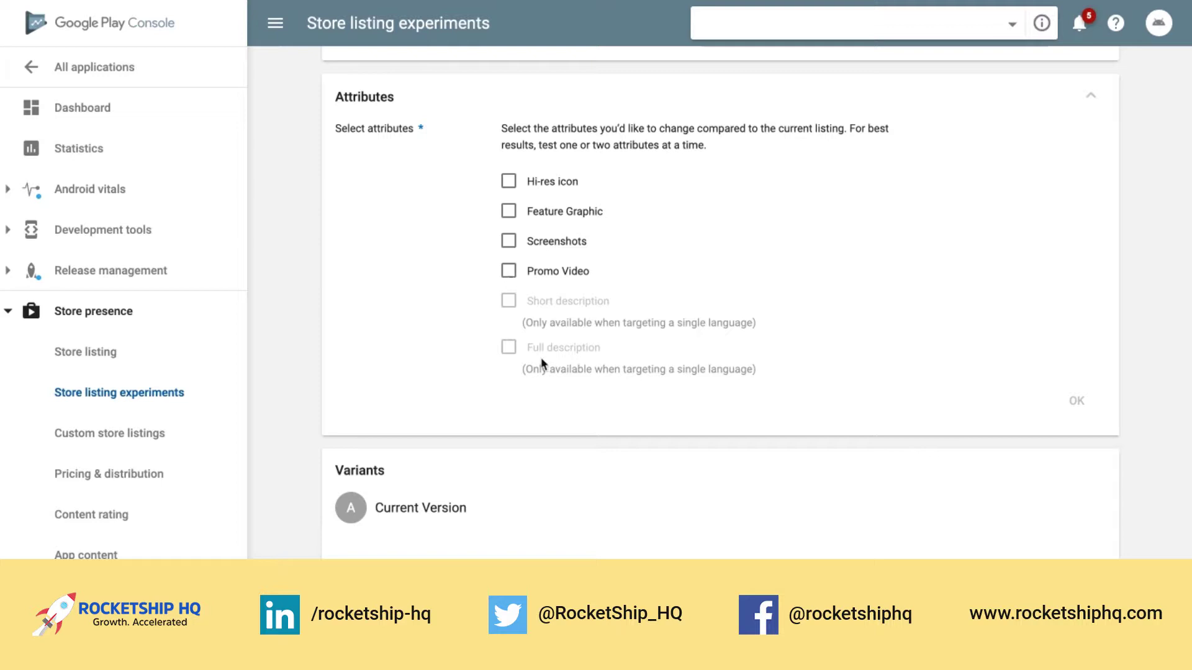
scroll(704, 461, "down", 3)
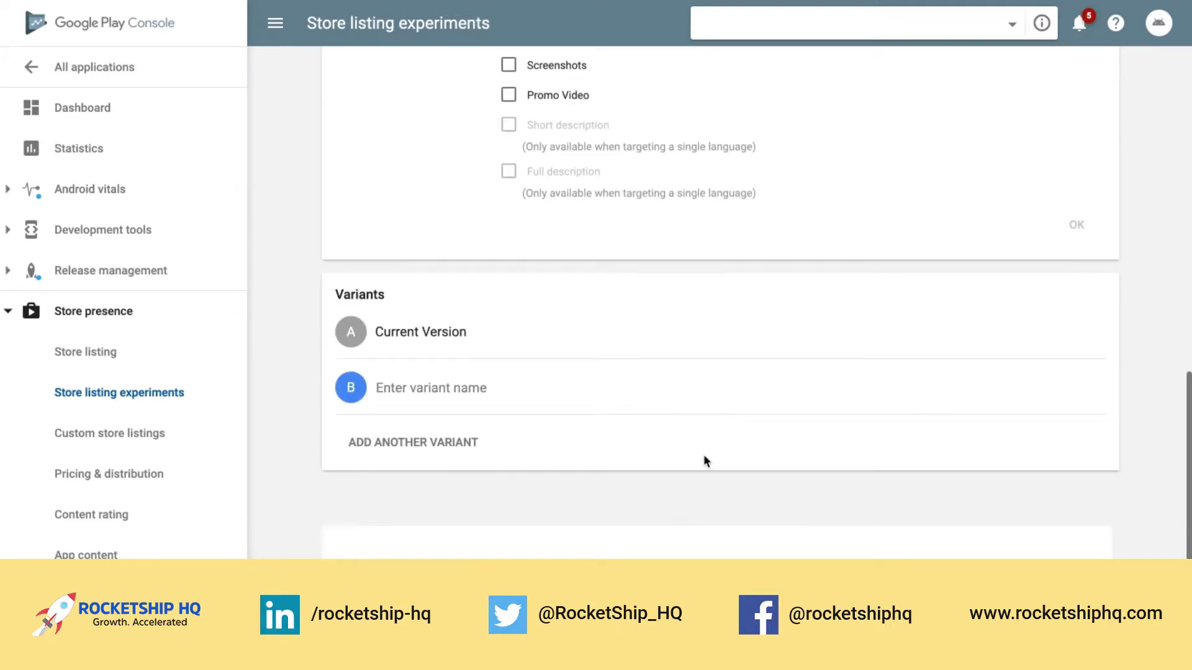
scroll(637, 144, "up", 2)
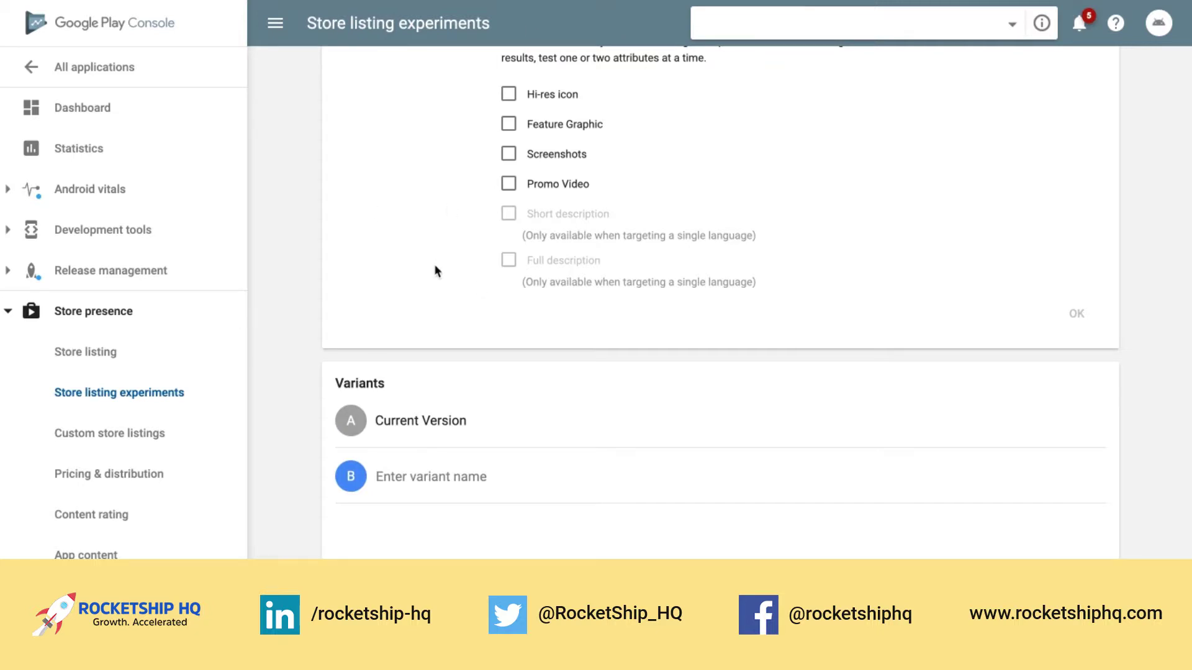
Name the first variant 'A', then add two more variants named 'B' and 'C'.
scroll(513, 334, "down", 2)
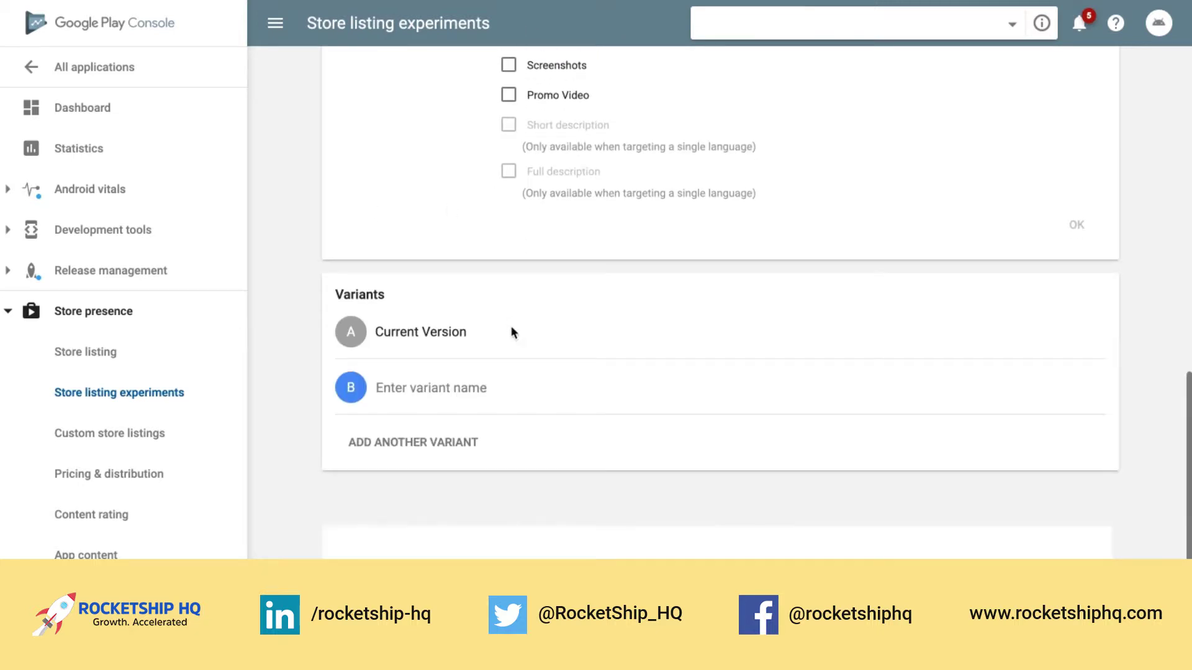
left_click(492, 383)
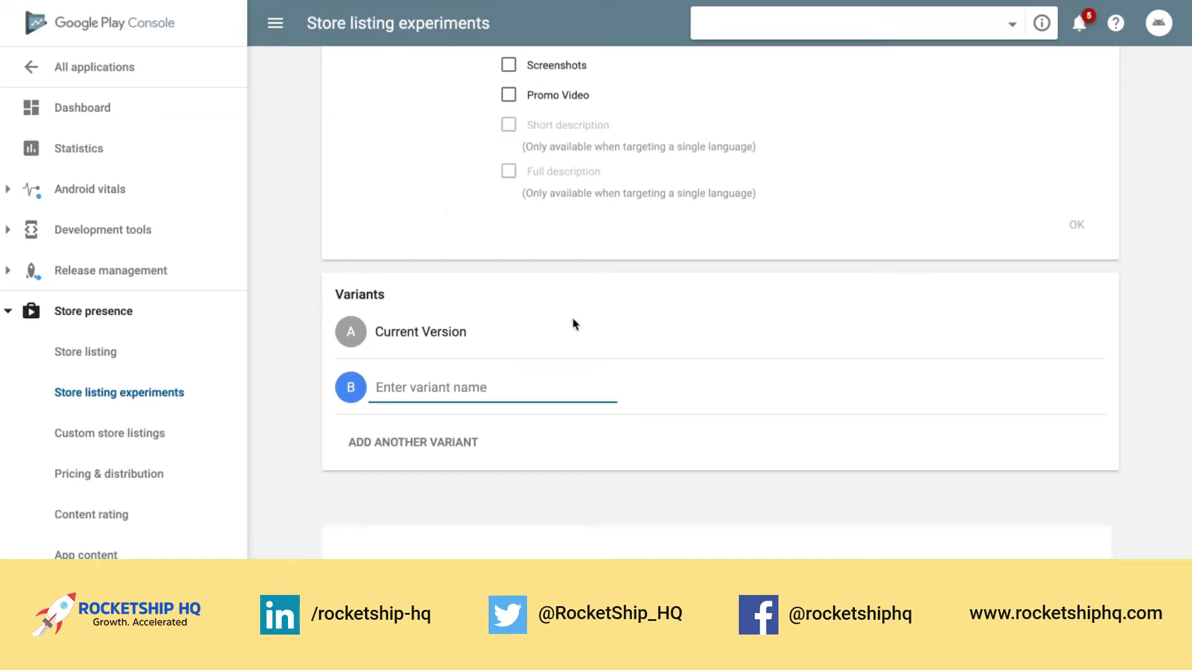
scroll(572, 322, "up", 1)
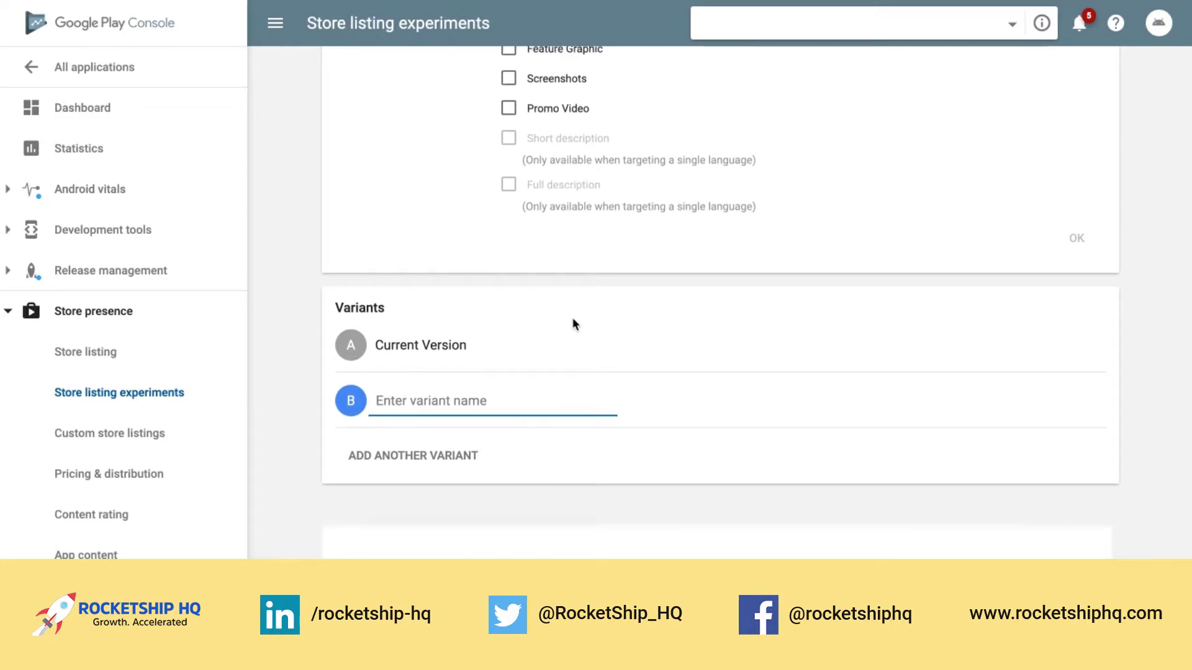
type("A")
left_click(469, 465)
scroll(471, 467, "down", 2)
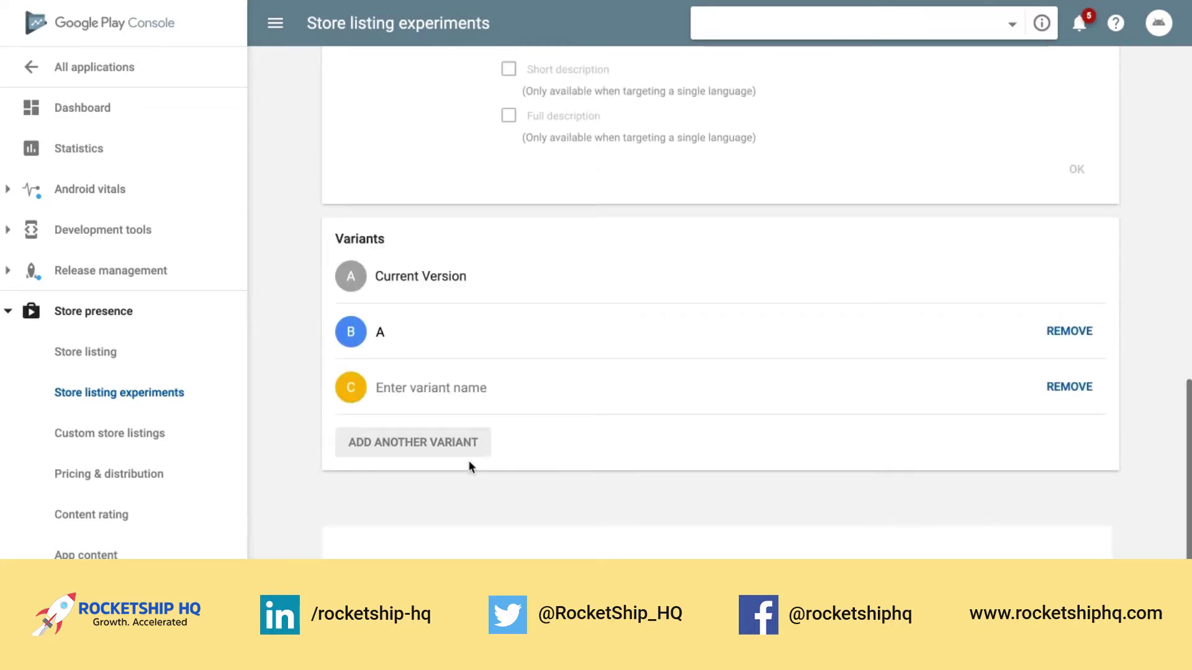
left_click(479, 400)
type("B")
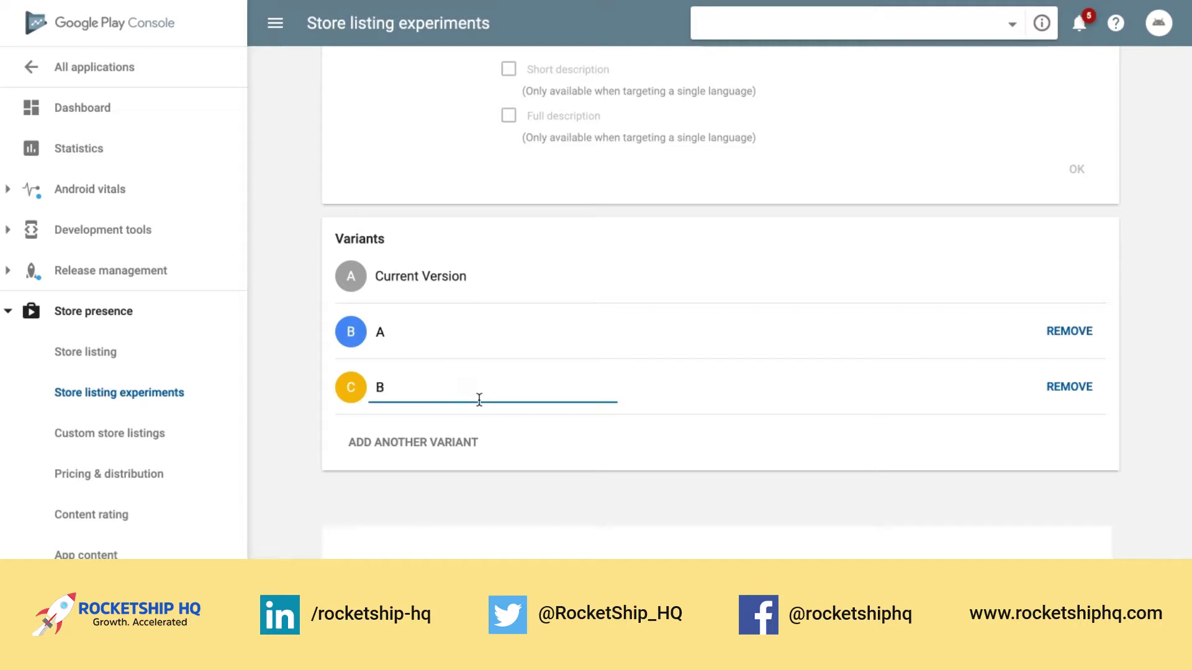
left_click(479, 445)
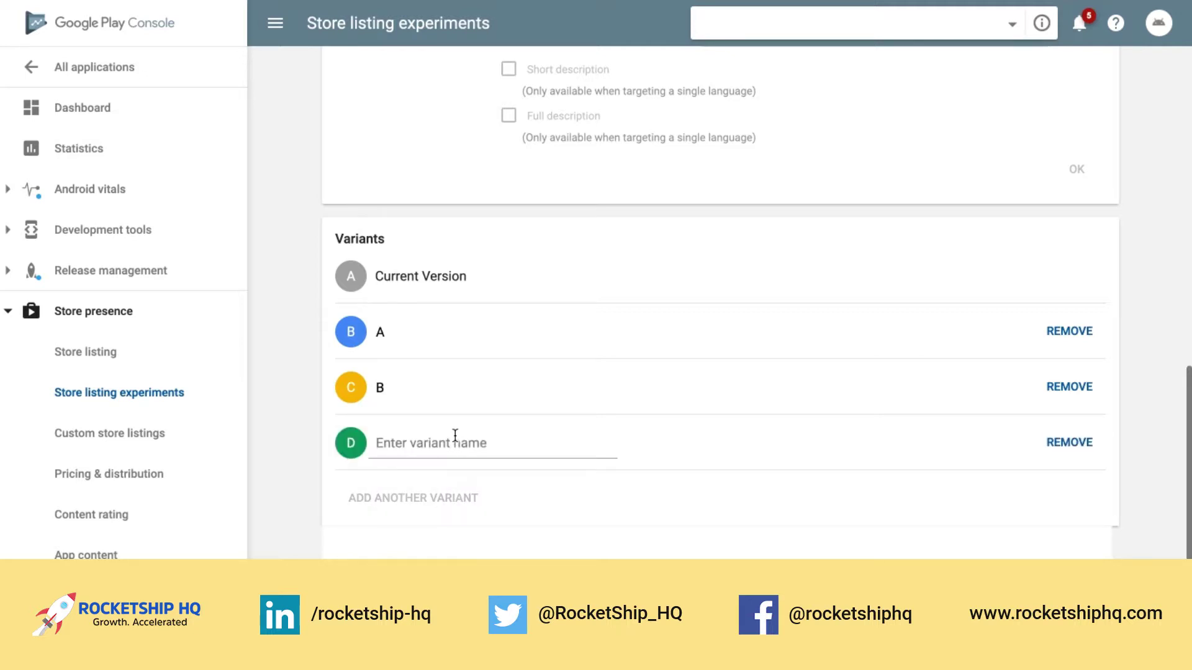
left_click(455, 435)
type("C")
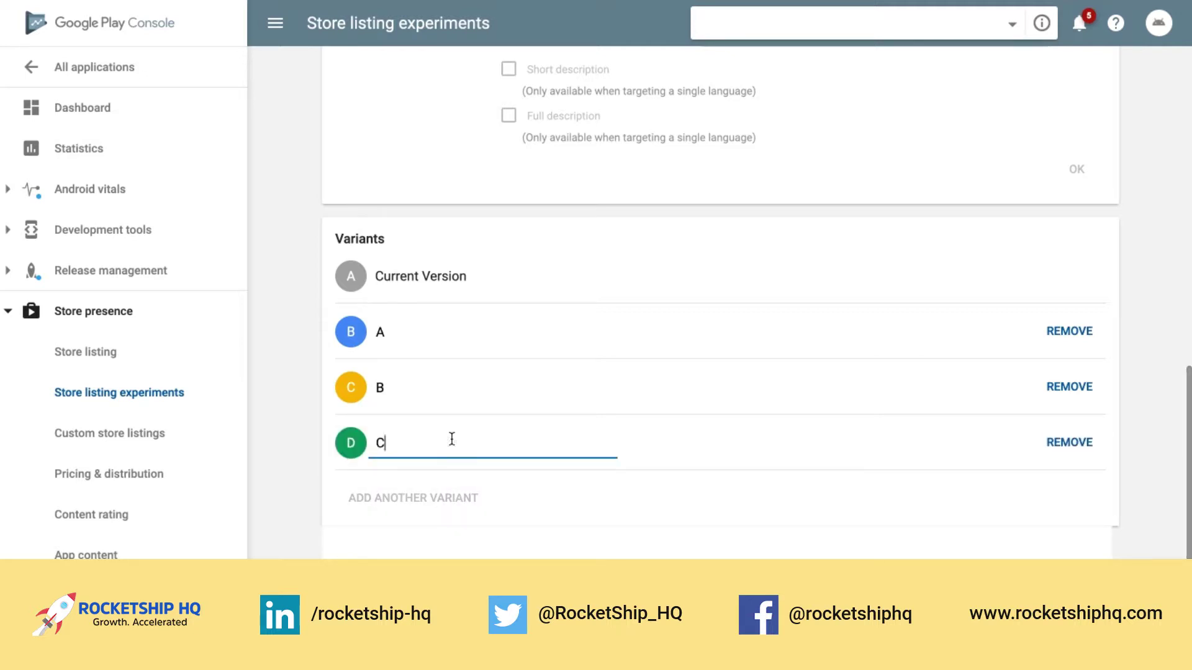
left_click(539, 463)
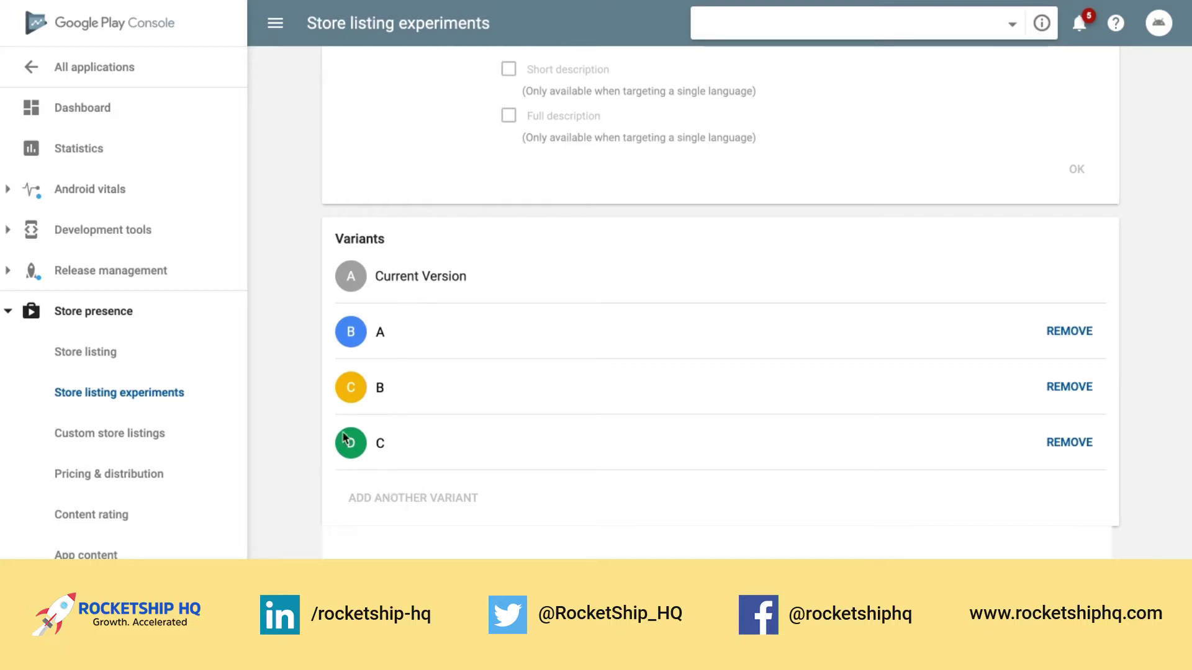
Change the experiment audience from 50.0 to 75, giving each version 25%.
scroll(326, 390, "up", 5)
scroll(325, 390, "up", 10)
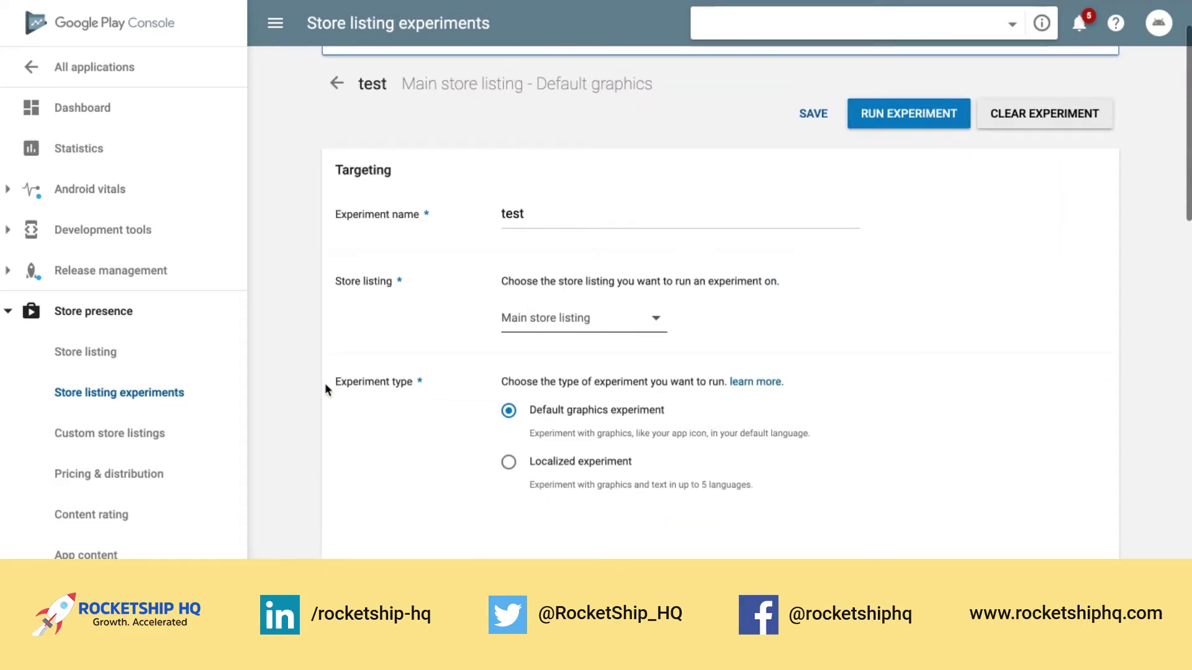
scroll(325, 384, "down", 4)
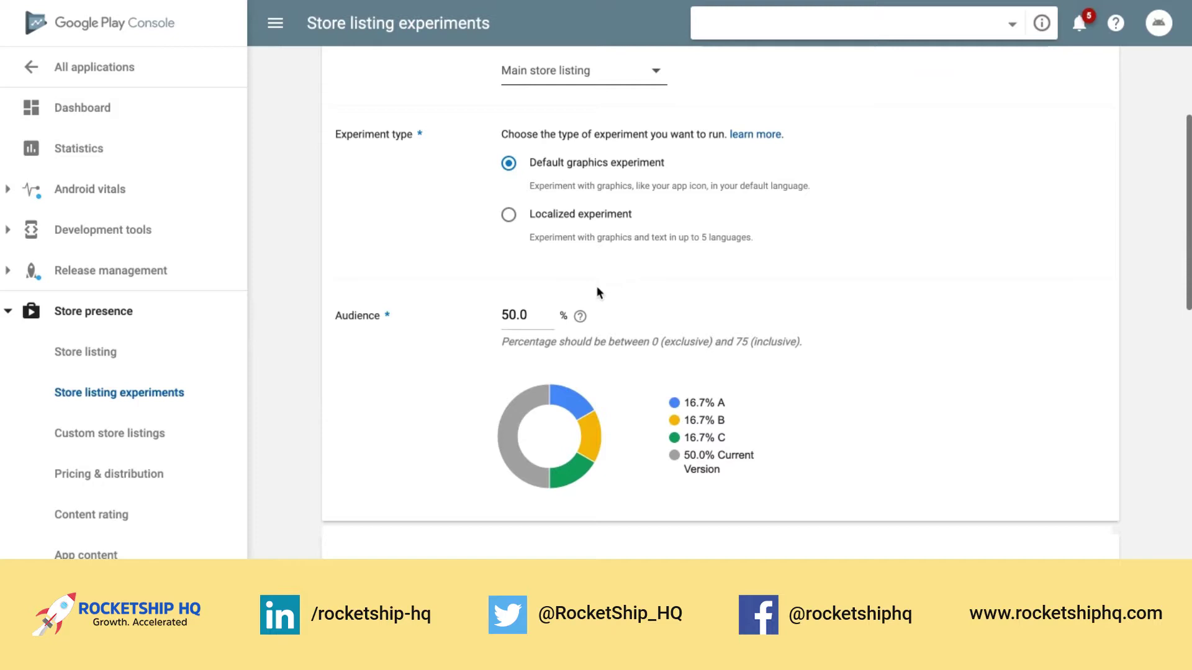
left_click(531, 316)
double_click(532, 316)
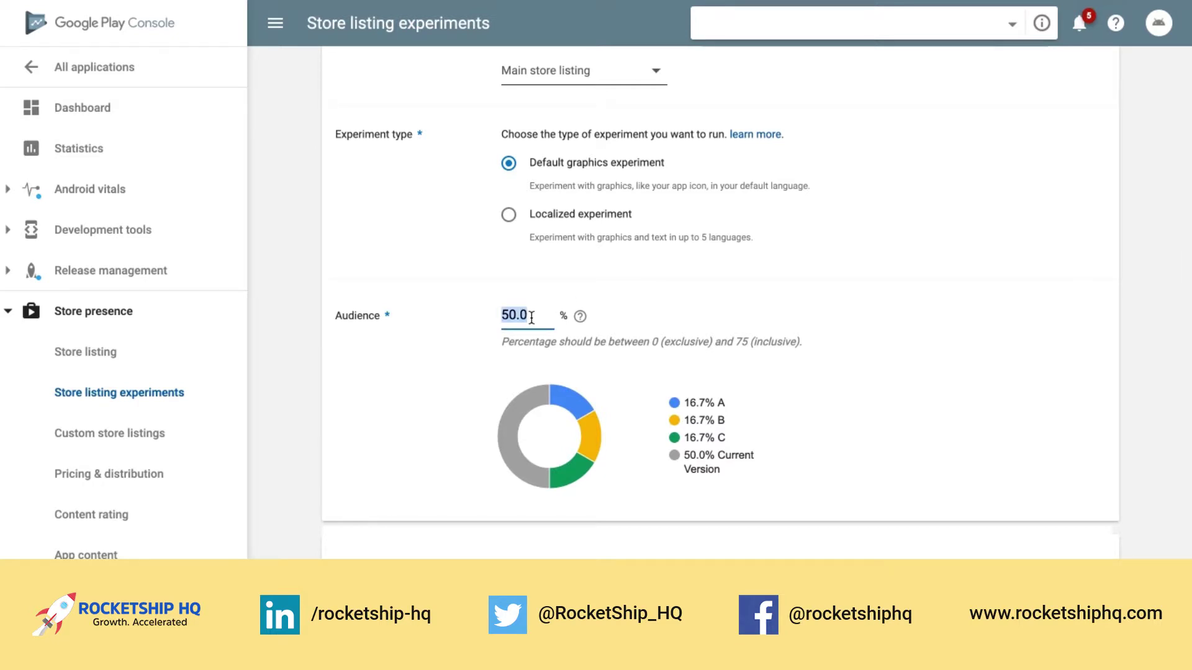
type("75")
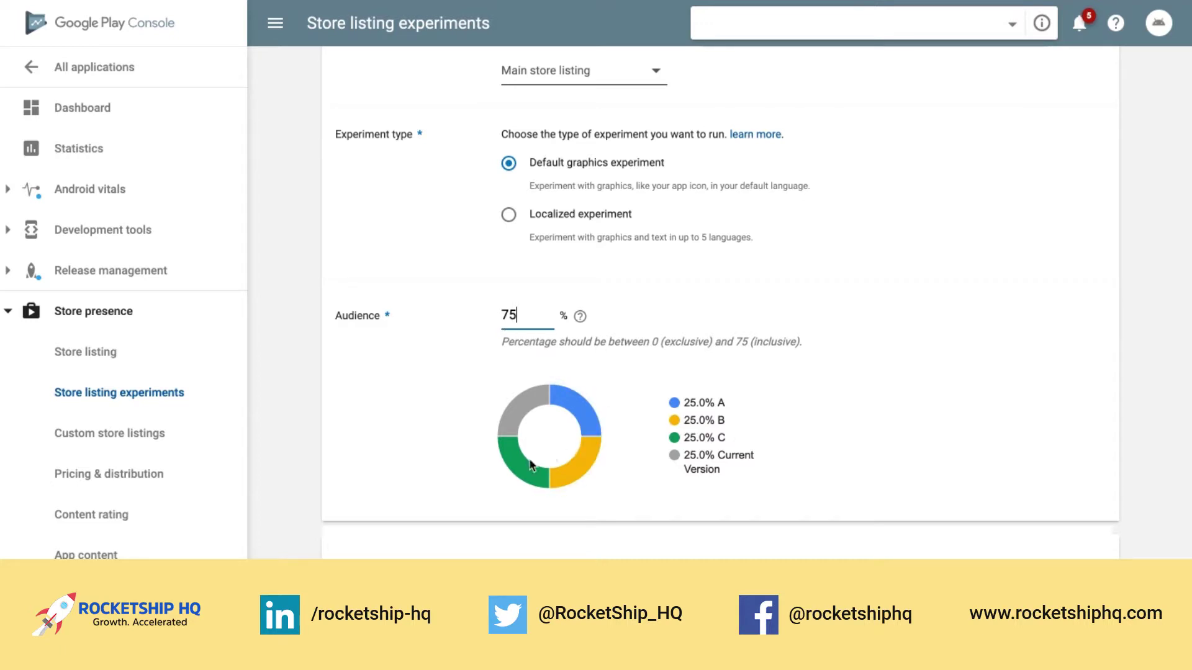
mouse_move(542, 399)
scroll(381, 411, "up", 3)
scroll(381, 411, "up", 1)
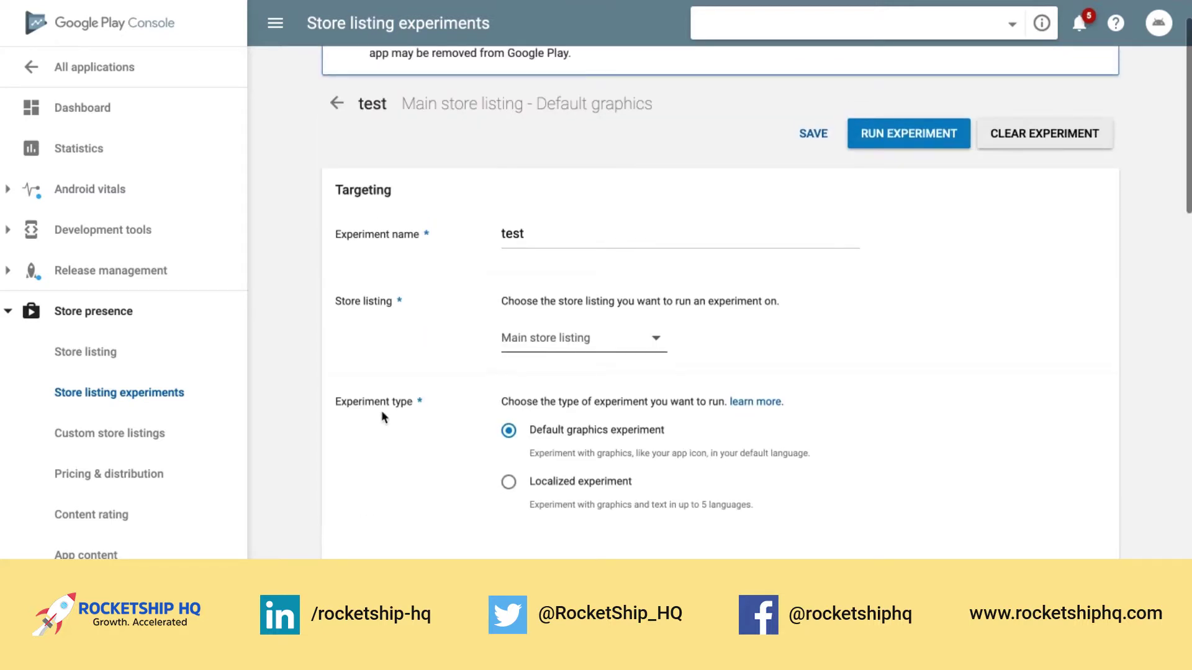
scroll(381, 417, "down", 15)
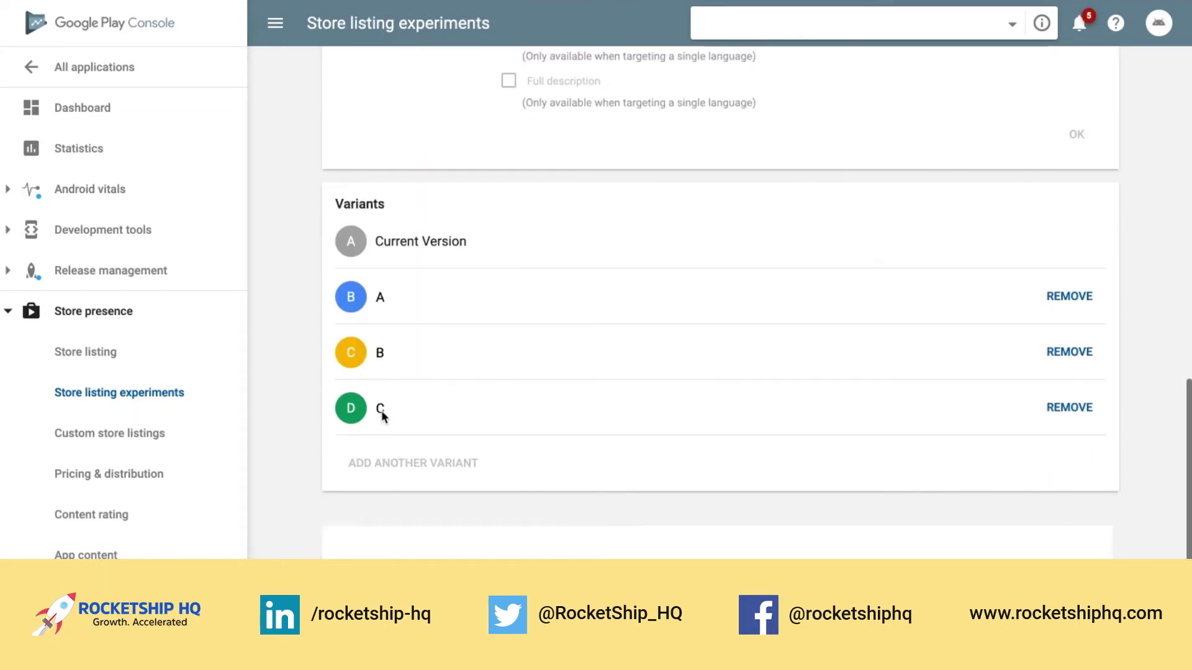
scroll(382, 456, "up", 15)
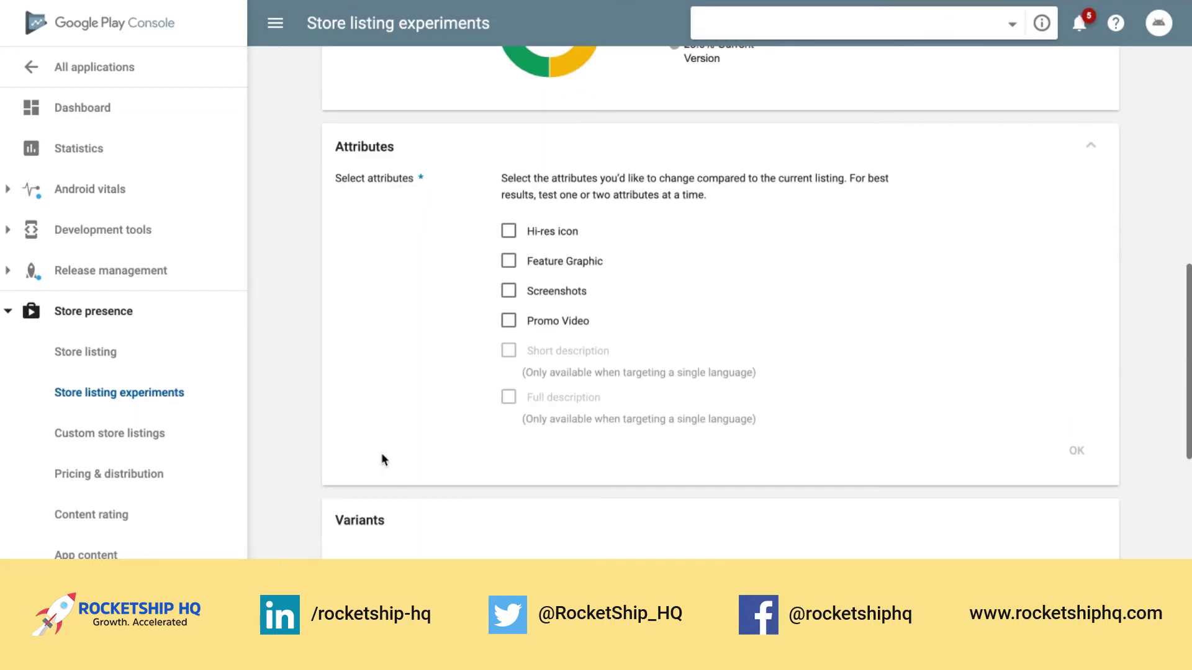